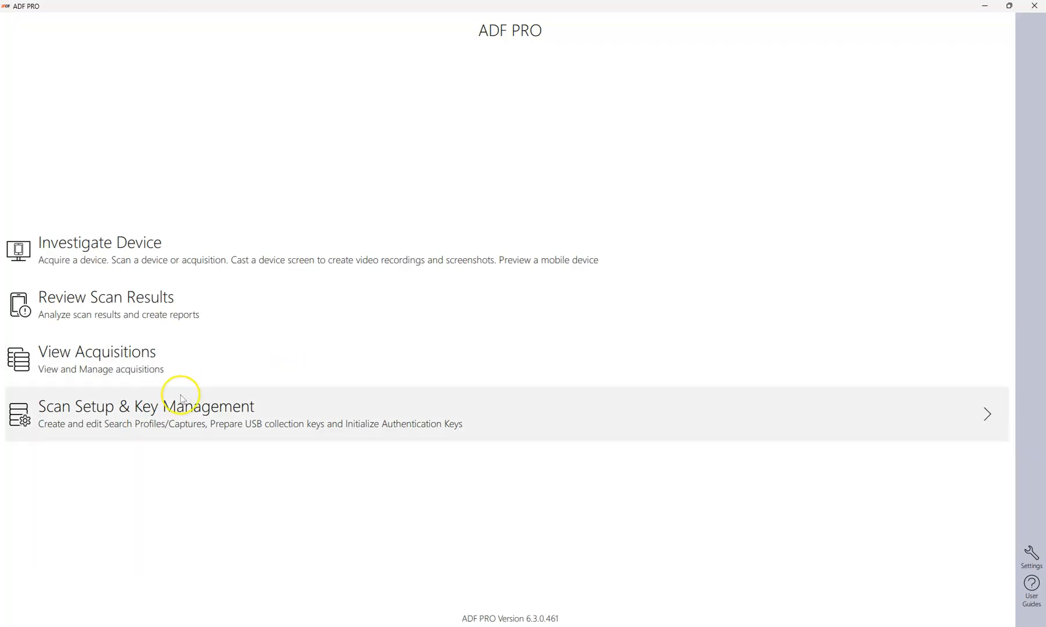
Start a Preview investigation of an Android device, stepping through the connection wizard and proceeding with the default source and acquisition path.
{"action": "left_click", "coordinate": [166, 258]}
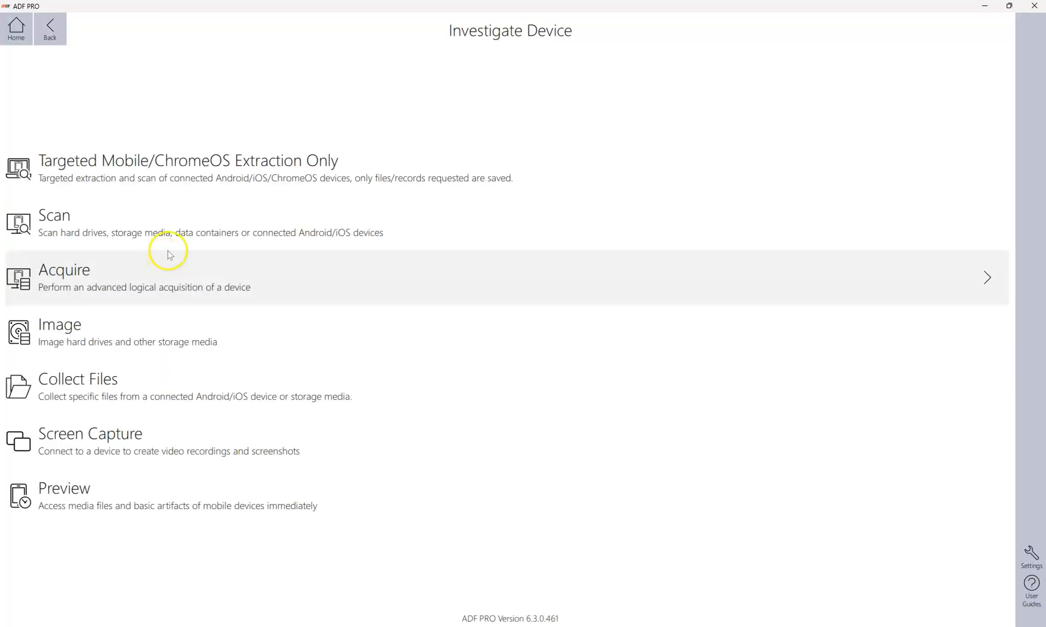
{"action": "left_click", "coordinate": [180, 499]}
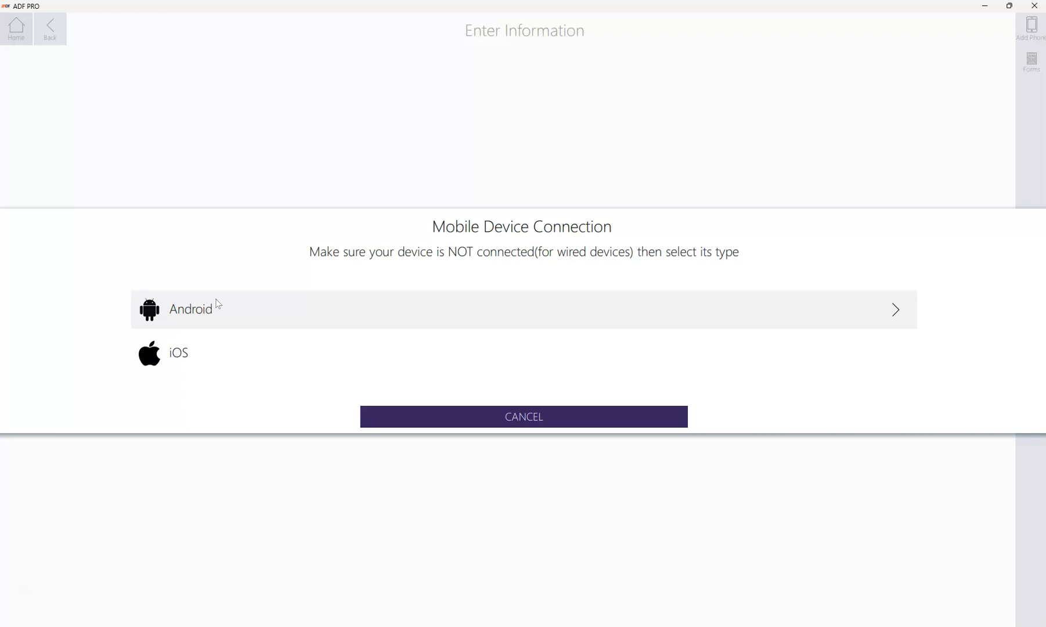
{"action": "left_click", "coordinate": [185, 315]}
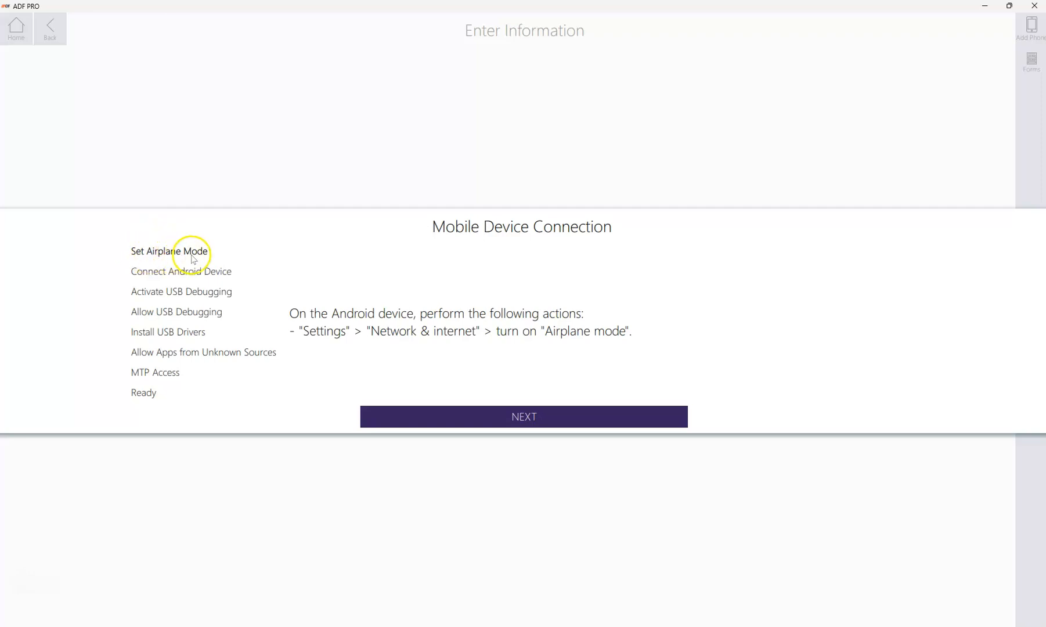
{"action": "left_click", "coordinate": [520, 417]}
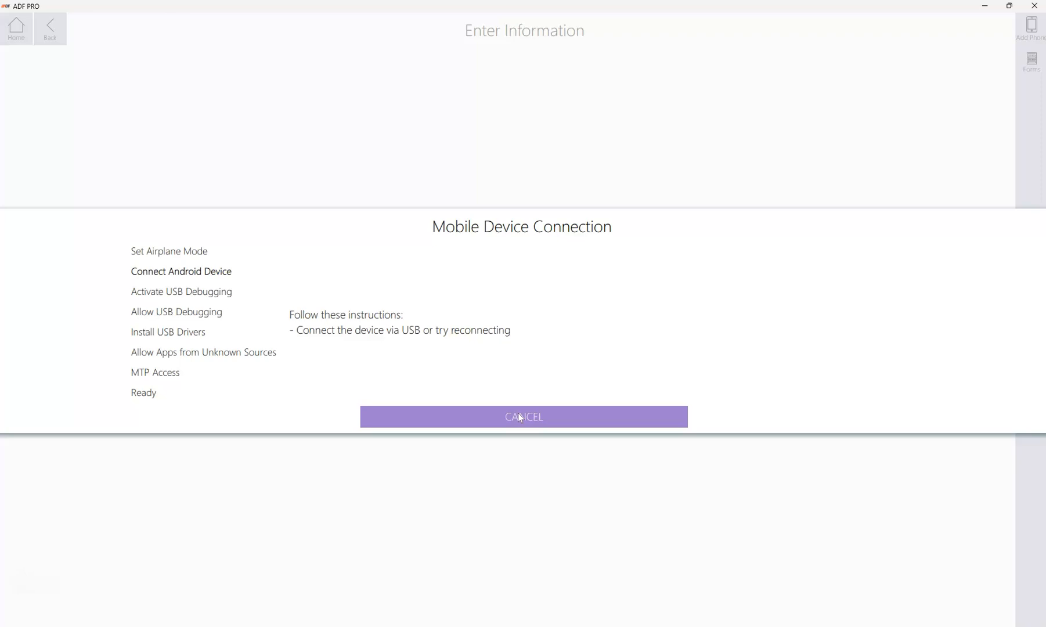
{"action": "left_click", "coordinate": [520, 415]}
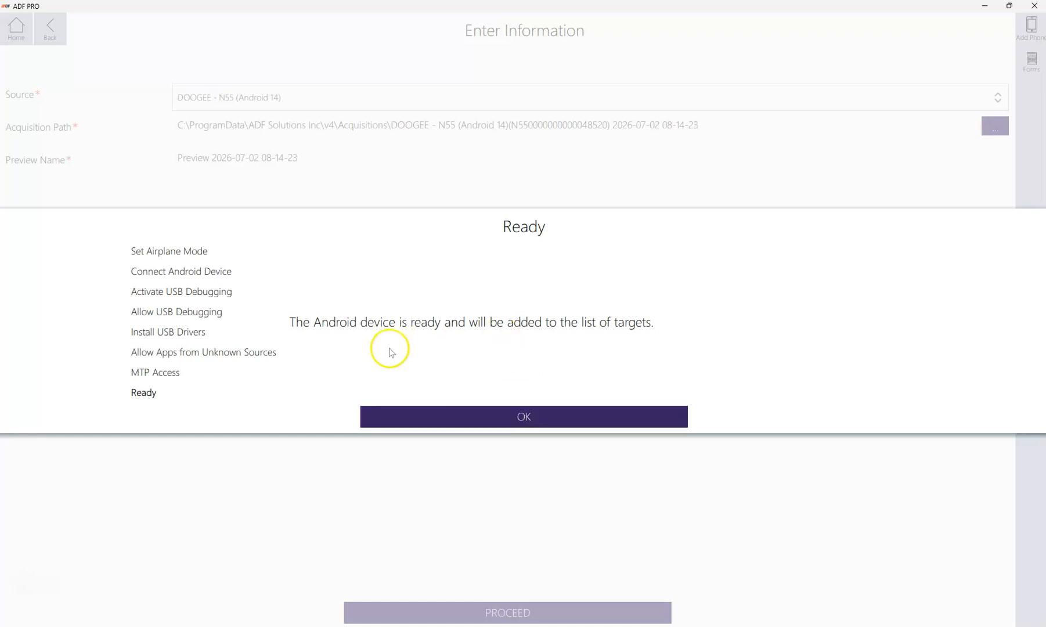
{"action": "left_click", "coordinate": [505, 417]}
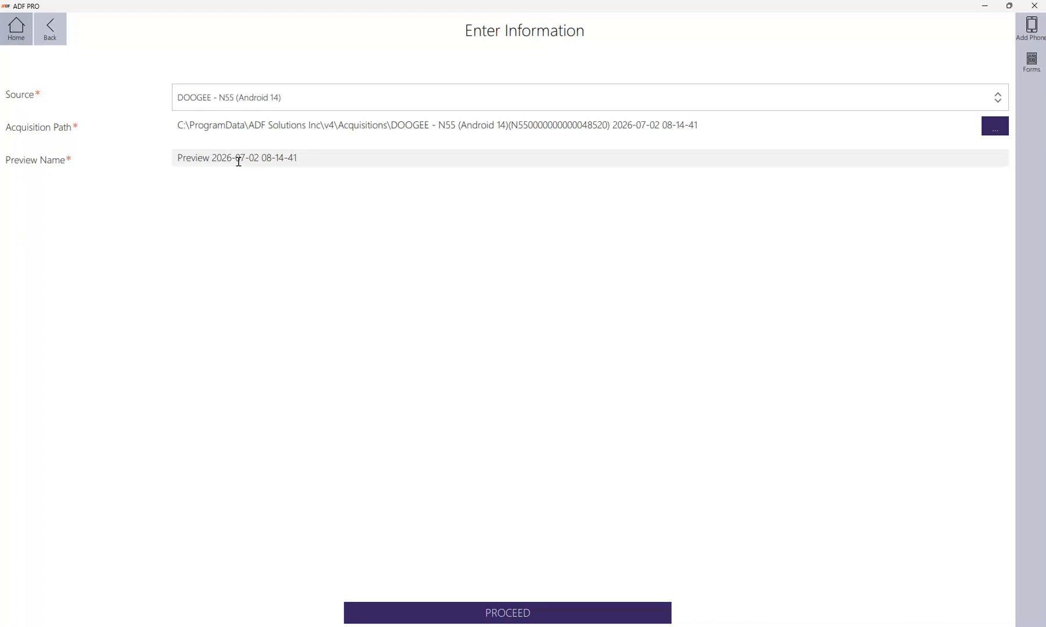
{"action": "left_click", "coordinate": [528, 613]}
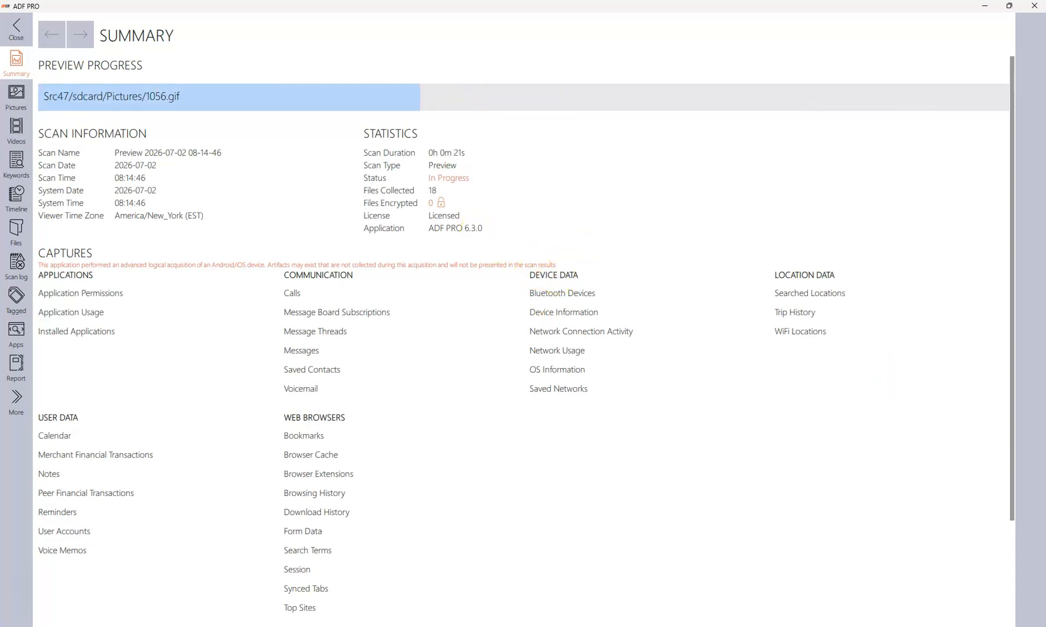
Open the collected pictures, select the plant image IMG_0088.jpg and review its metadata, preview and geolocation data.
{"action": "left_click", "coordinate": [18, 97]}
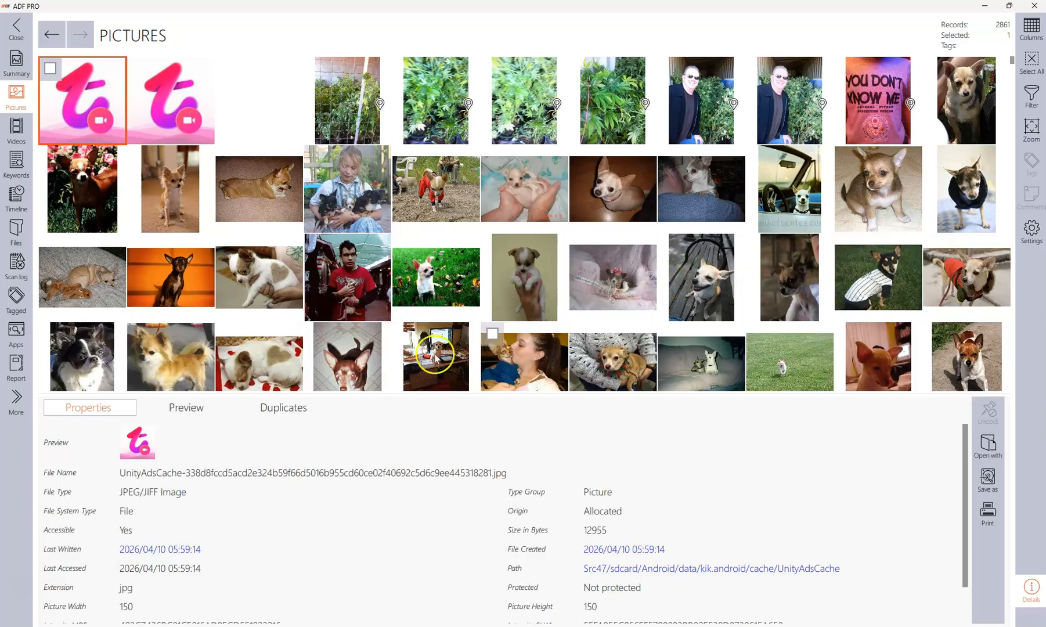
{"action": "left_click", "coordinate": [436, 129]}
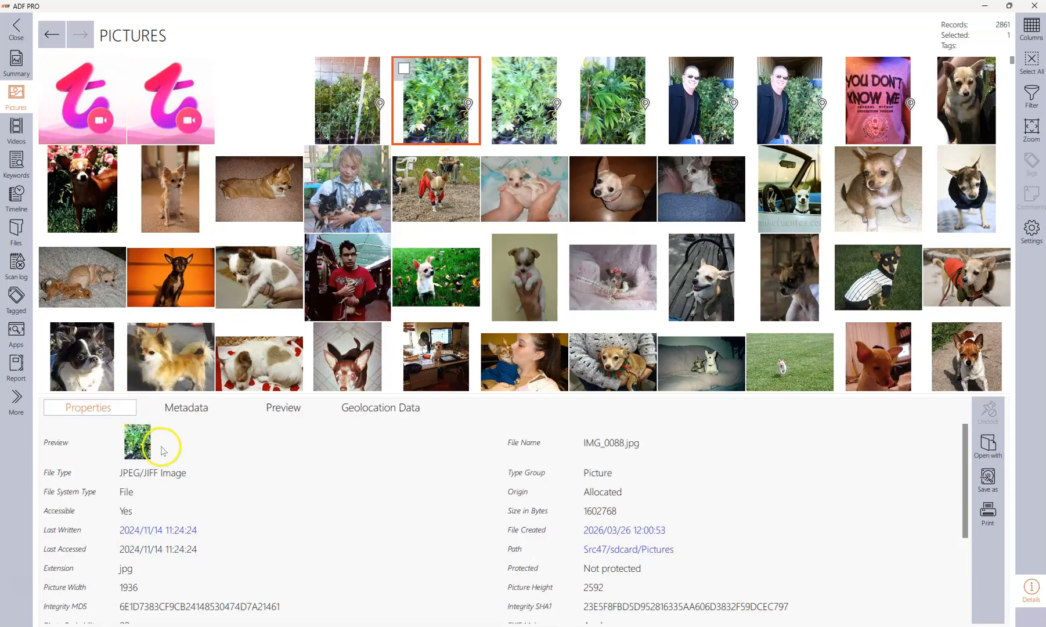
{"action": "left_click", "coordinate": [185, 408]}
{"action": "scroll", "coordinate": [206, 478], "scroll_direction": "down", "scroll_amount": 8}
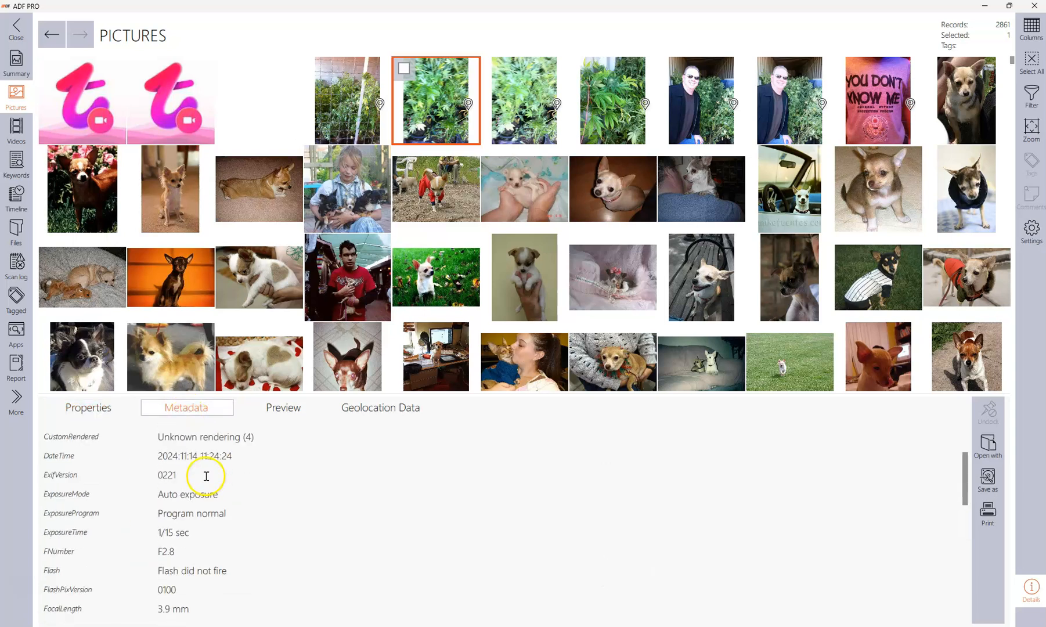
{"action": "left_click", "coordinate": [289, 409]}
{"action": "left_click_drag", "start_coordinate": [462, 396], "coordinate": [483, 285]}
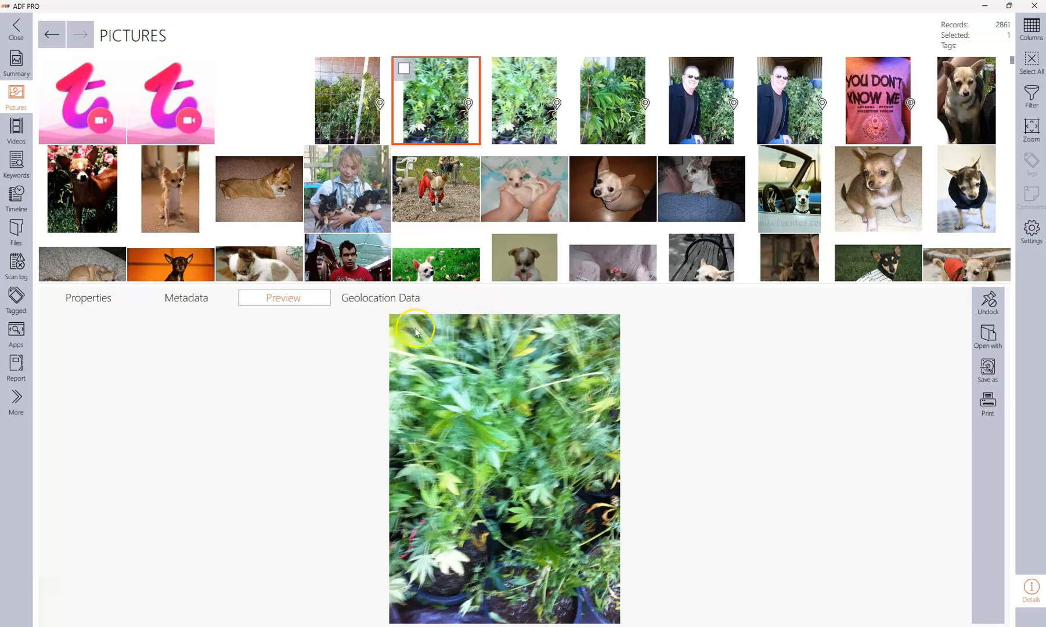
{"action": "left_click", "coordinate": [375, 299]}
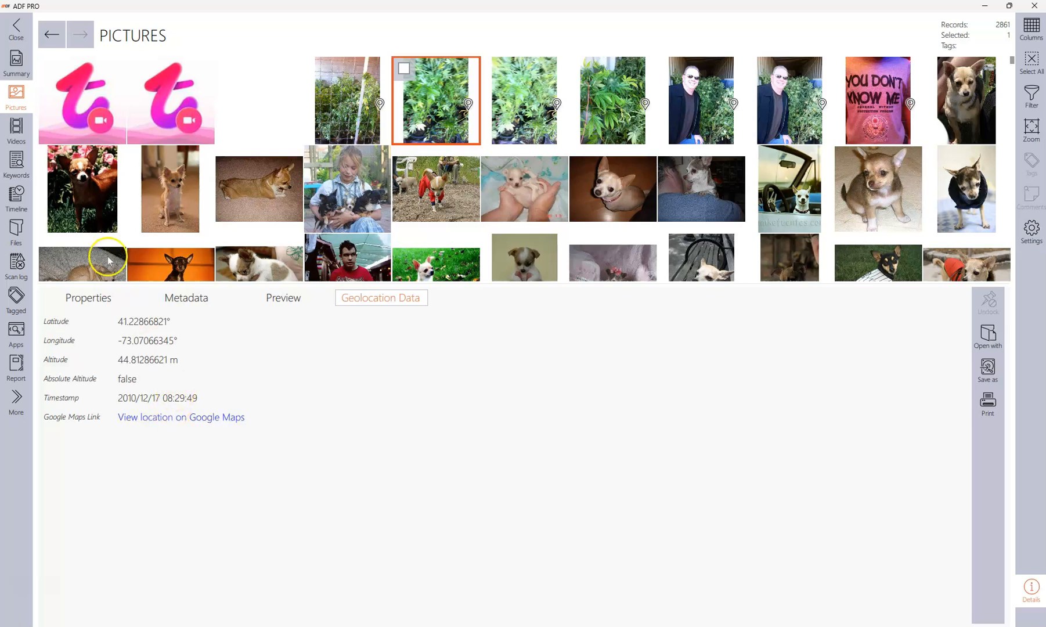
Open the collected videos and review the first video's metadata, extracted frames and playback preview.
{"action": "left_click", "coordinate": [16, 129]}
{"action": "left_click_drag", "start_coordinate": [443, 282], "coordinate": [443, 292]}
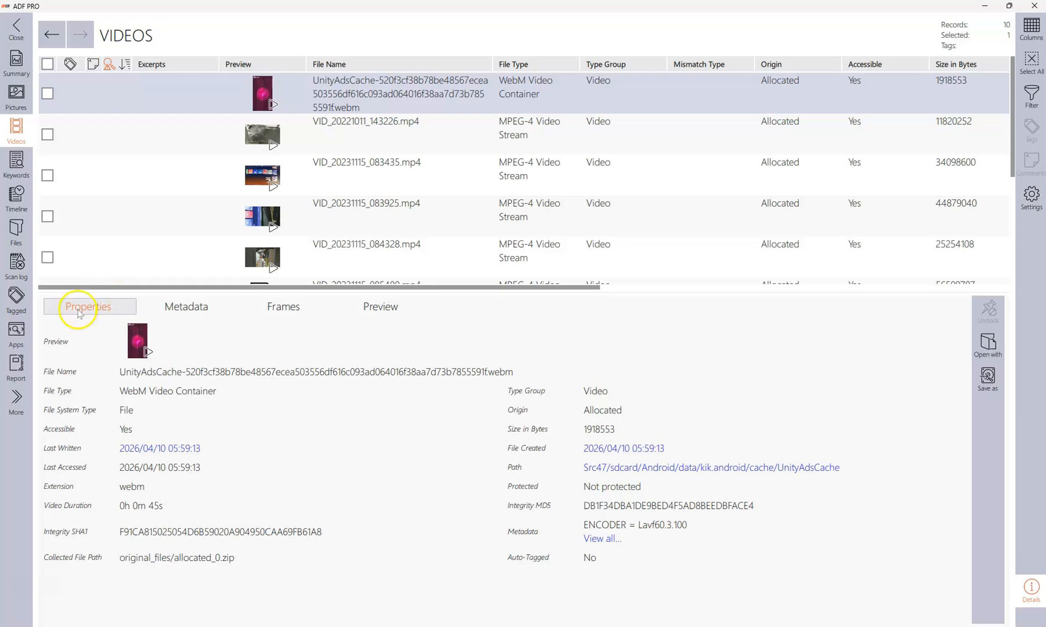
{"action": "left_click", "coordinate": [182, 308]}
{"action": "left_click", "coordinate": [279, 311]}
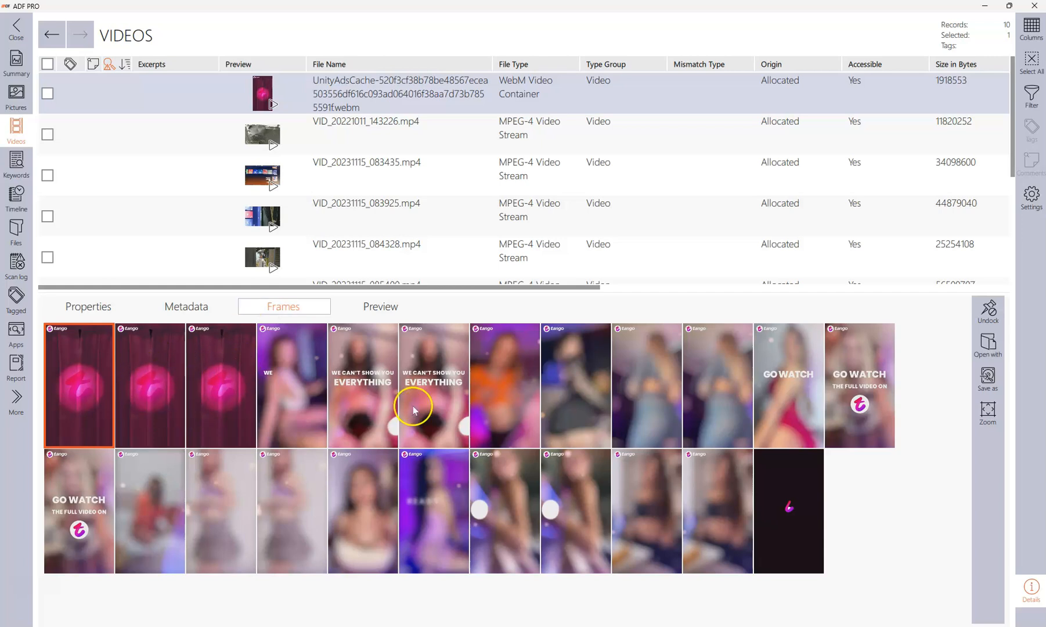
{"action": "left_click", "coordinate": [383, 307]}
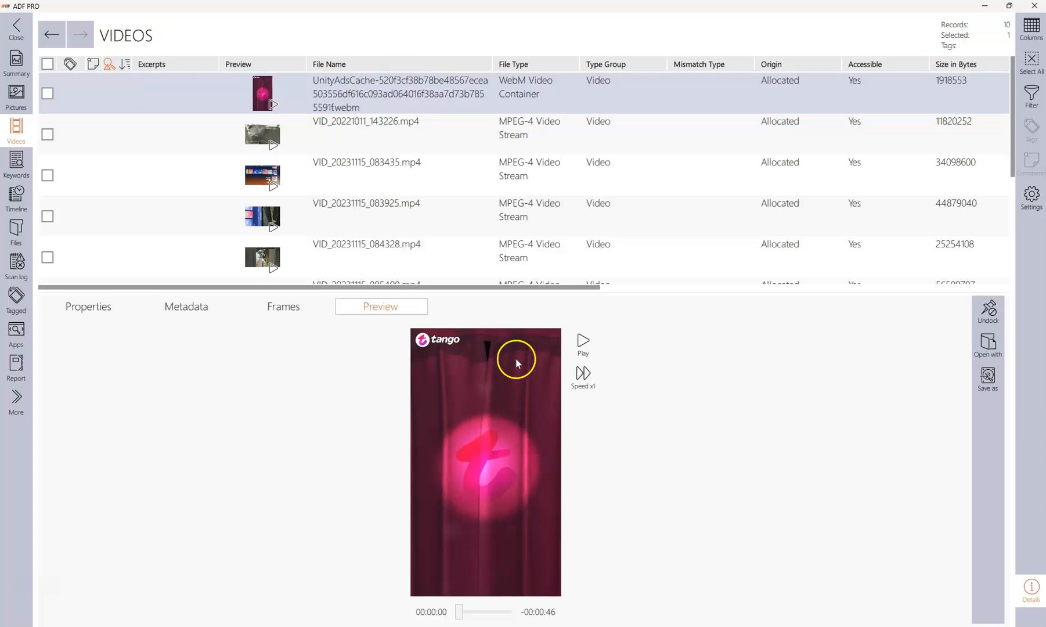
{"action": "left_click", "coordinate": [585, 344]}
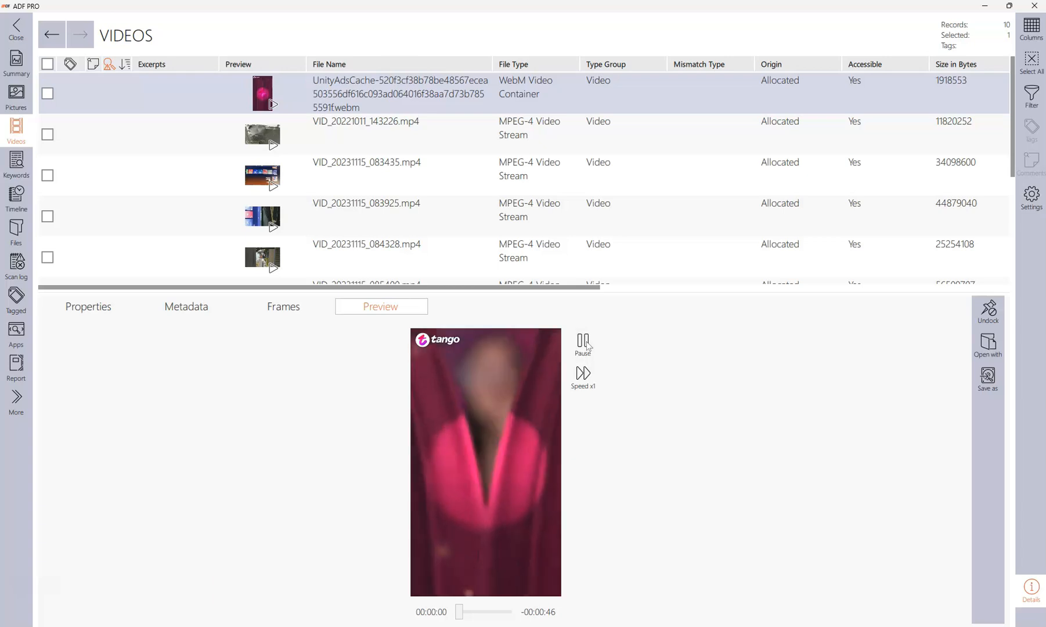
{"action": "left_click", "coordinate": [121, 330]}
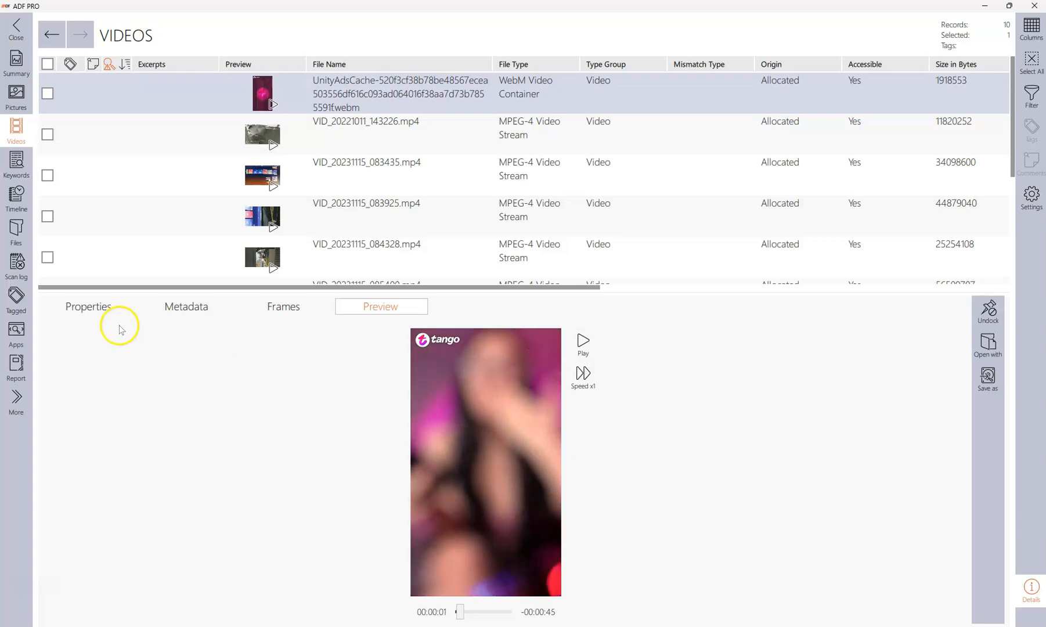
Browse the Timeline, Files, Summary, Pictures and Videos views while the preview is still running.
{"action": "left_click", "coordinate": [16, 197]}
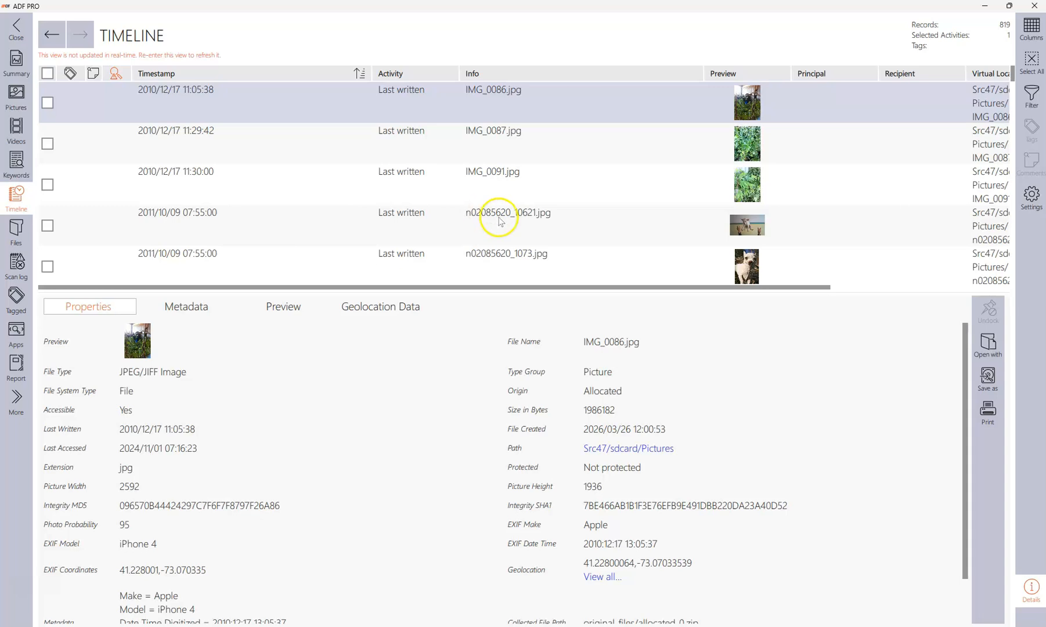
{"action": "left_click", "coordinate": [23, 228]}
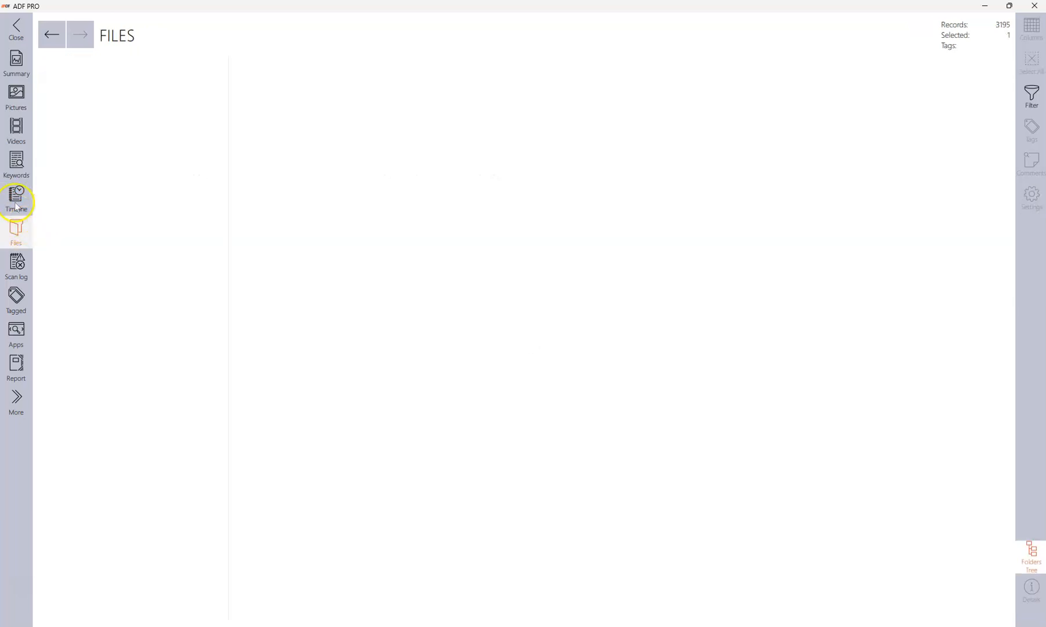
{"action": "left_click", "coordinate": [17, 200]}
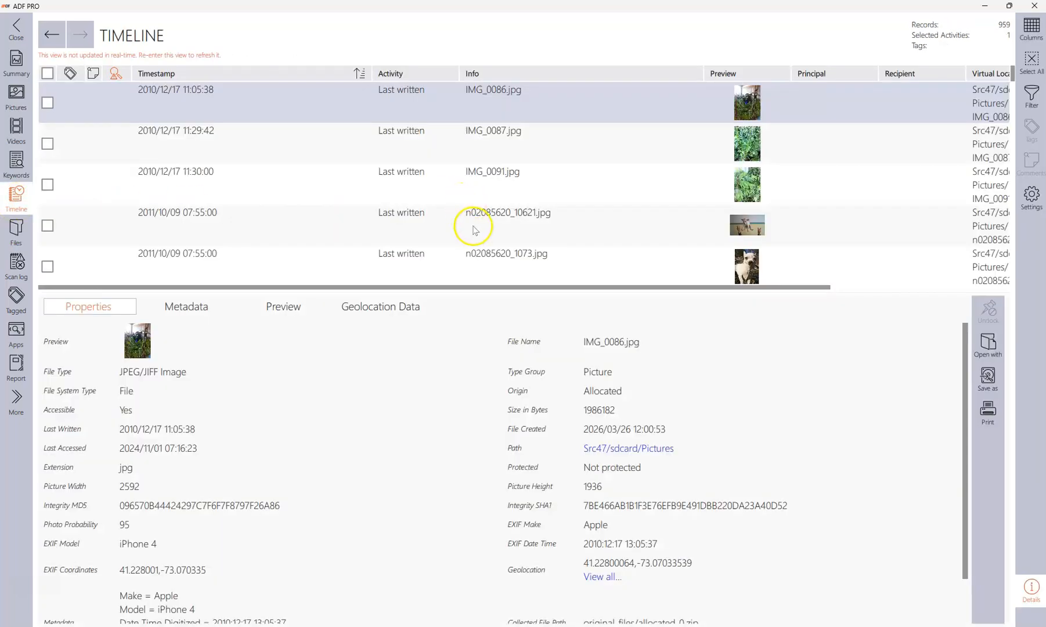
{"action": "left_click", "coordinate": [16, 61]}
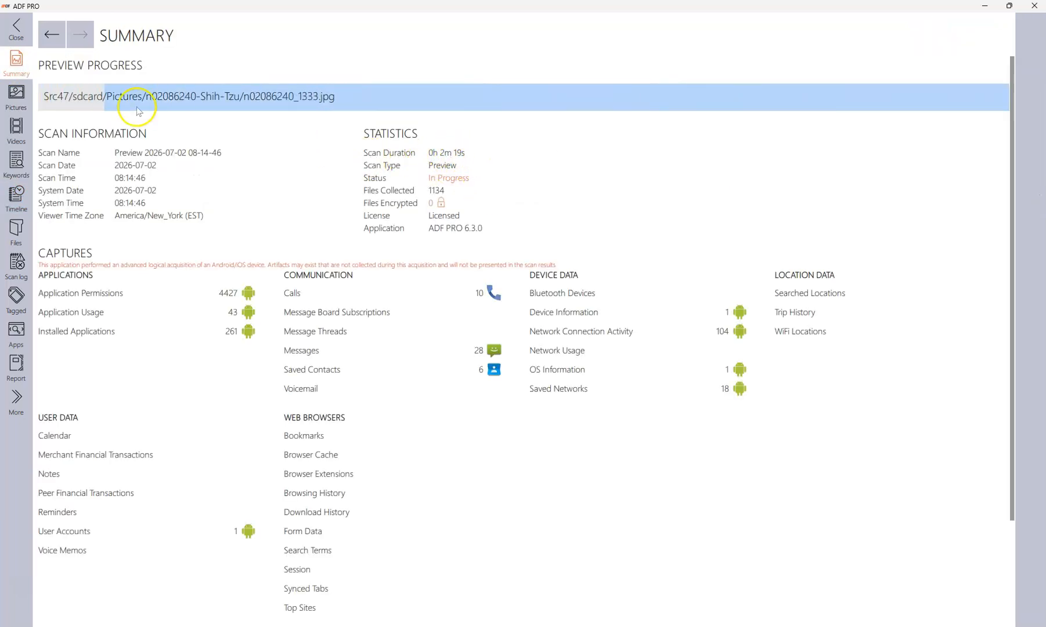
{"action": "left_click", "coordinate": [19, 95]}
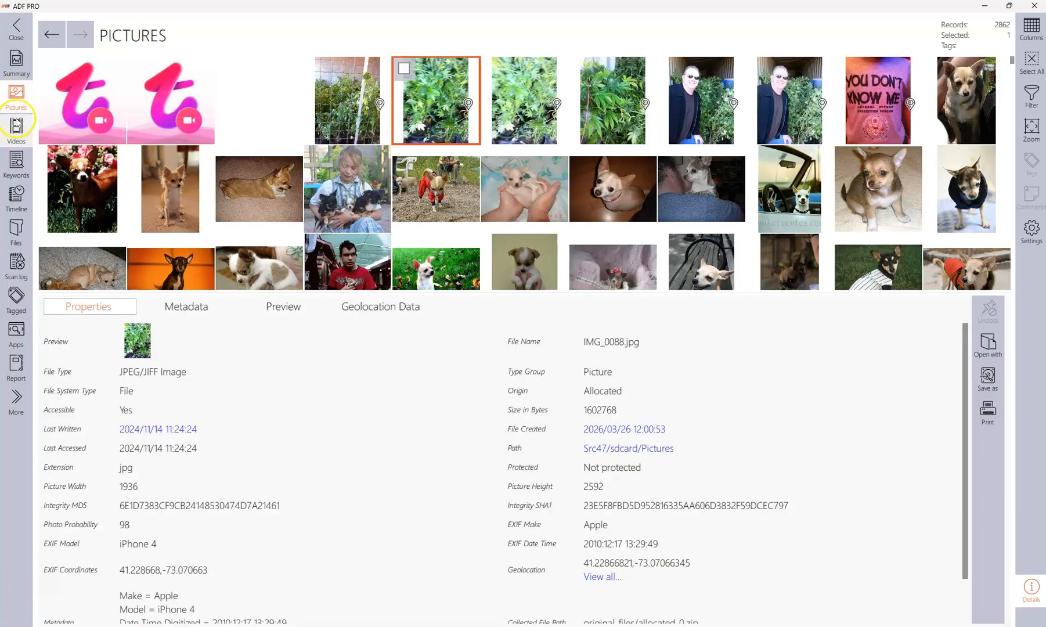
{"action": "left_click", "coordinate": [15, 129]}
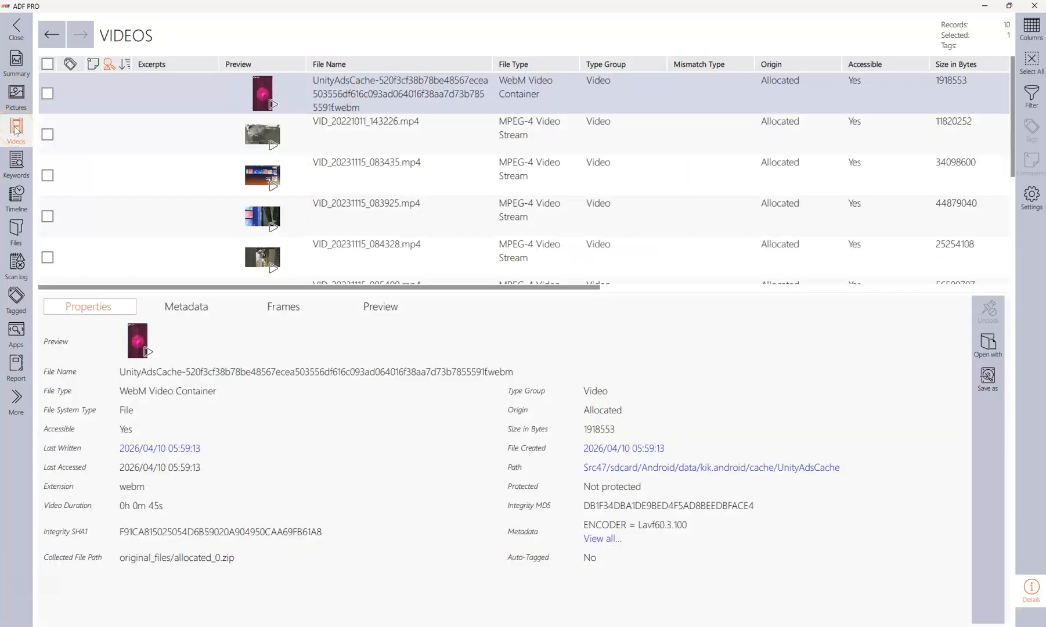
{"action": "left_click", "coordinate": [21, 173]}
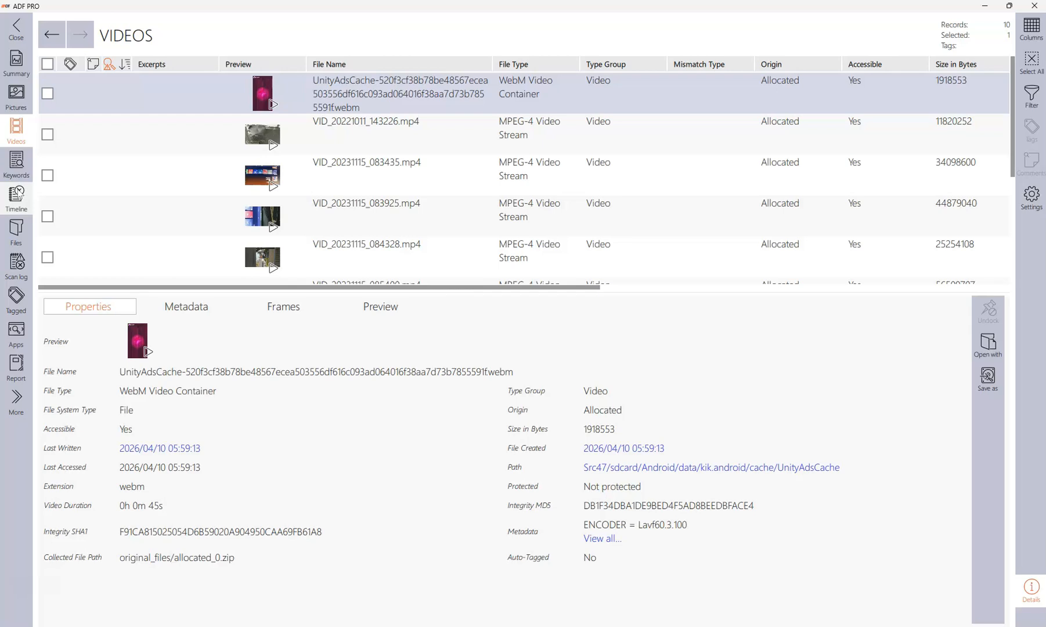
{"action": "left_click", "coordinate": [17, 64]}
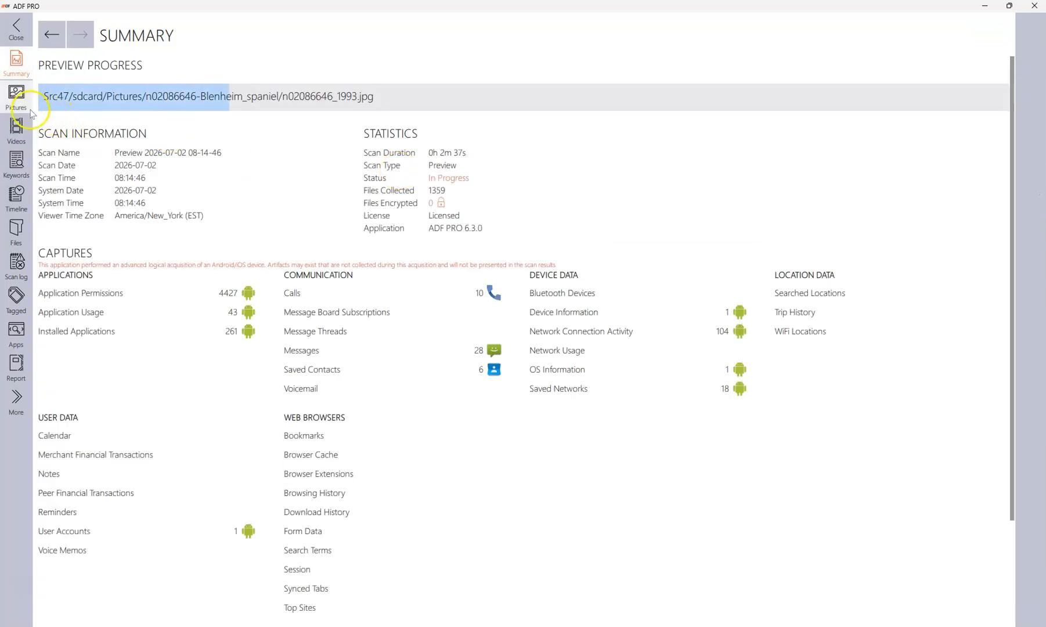
{"action": "left_click", "coordinate": [27, 103]}
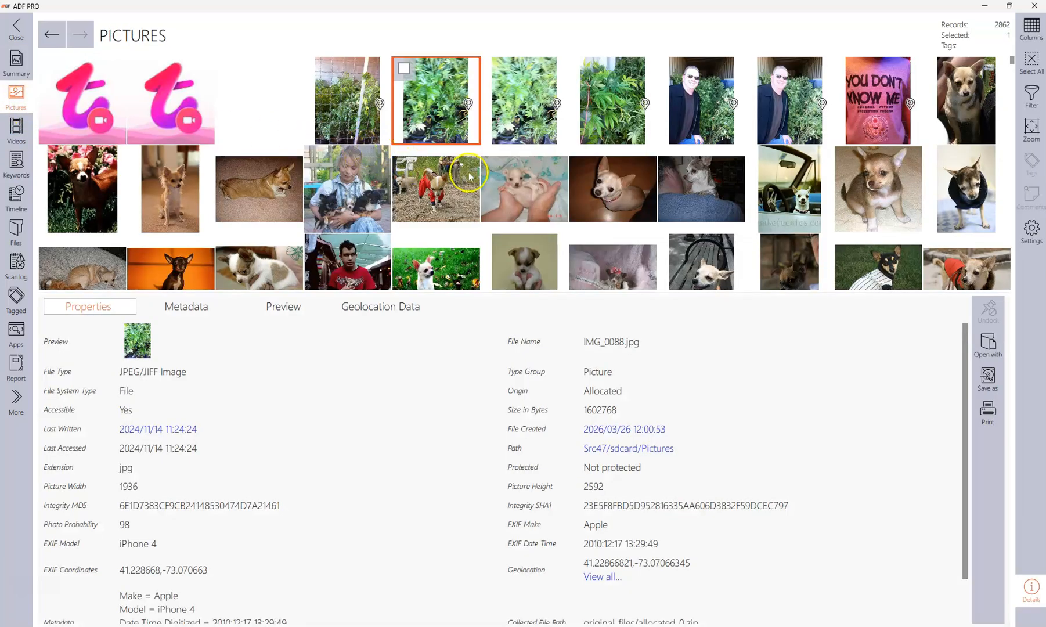
{"action": "left_click", "coordinate": [9, 36]}
{"action": "left_click", "coordinate": [413, 343]}
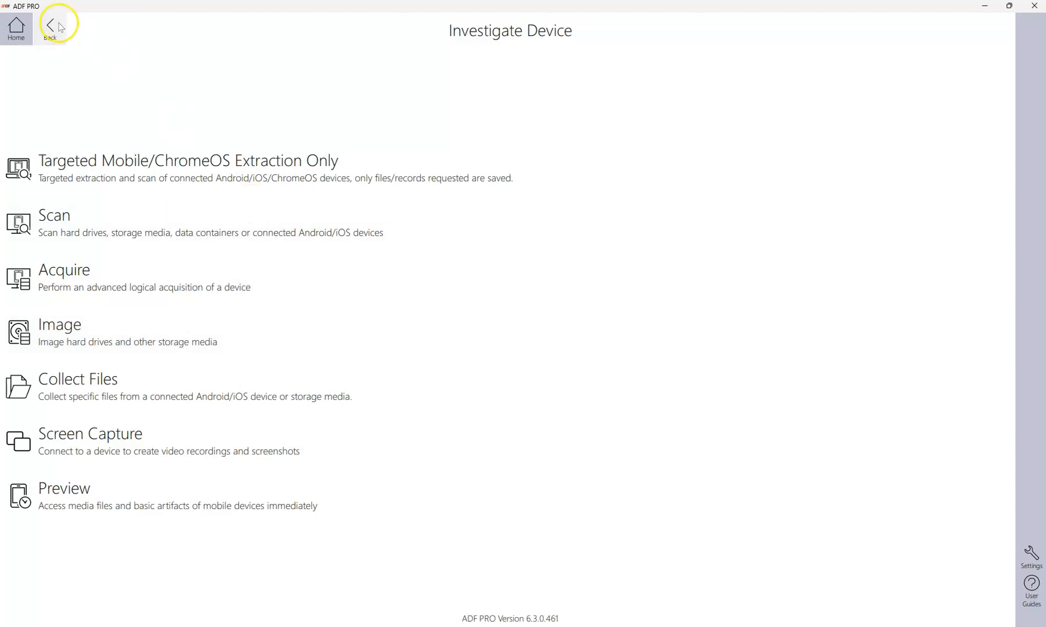
{"action": "left_click", "coordinate": [22, 32]}
{"action": "left_click", "coordinate": [90, 301]}
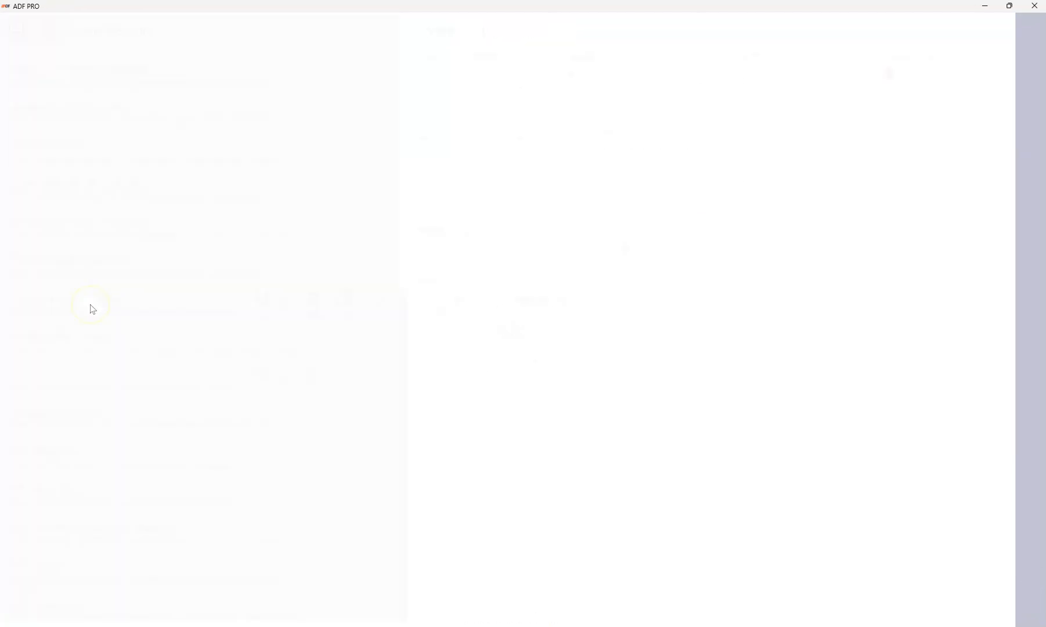
{"action": "scroll", "coordinate": [90, 305], "scroll_direction": "up", "scroll_amount": 6}
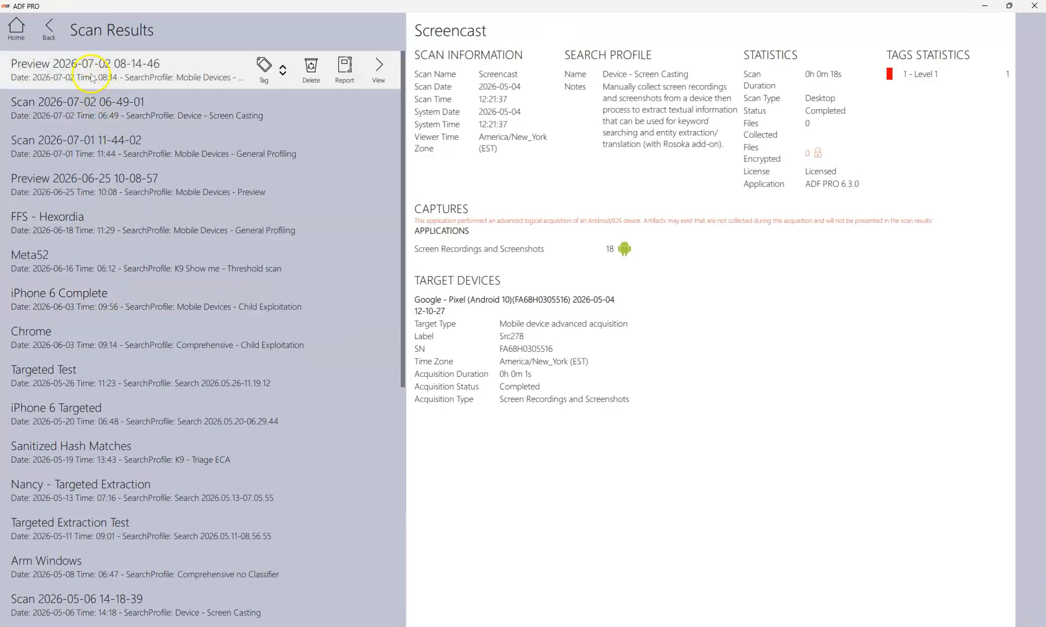
{"action": "left_click", "coordinate": [253, 86]}
{"action": "left_click", "coordinate": [377, 79]}
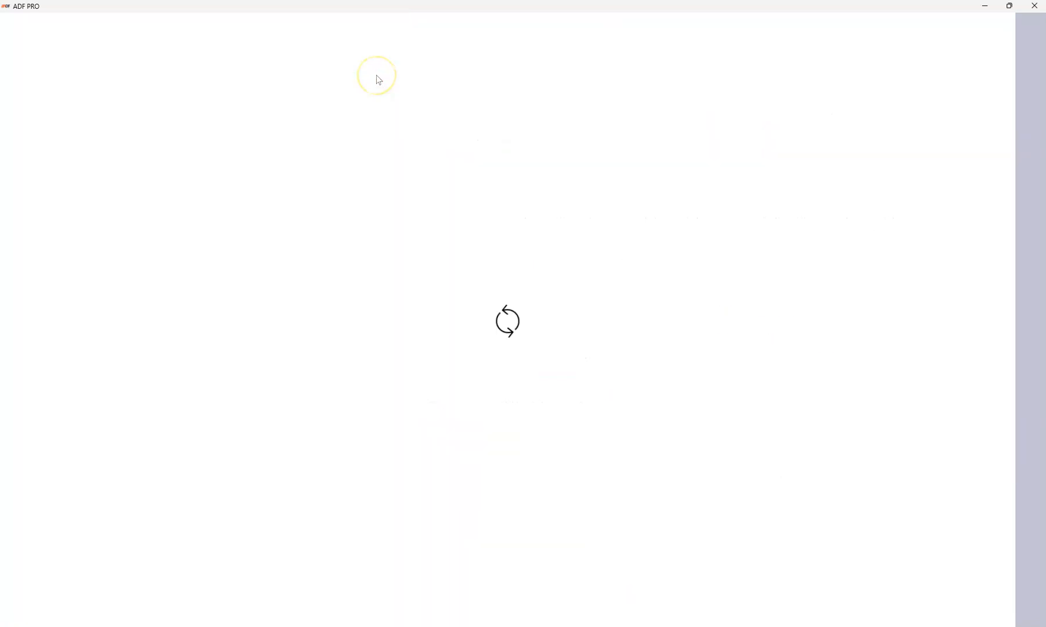
{"action": "left_click", "coordinate": [443, 127]}
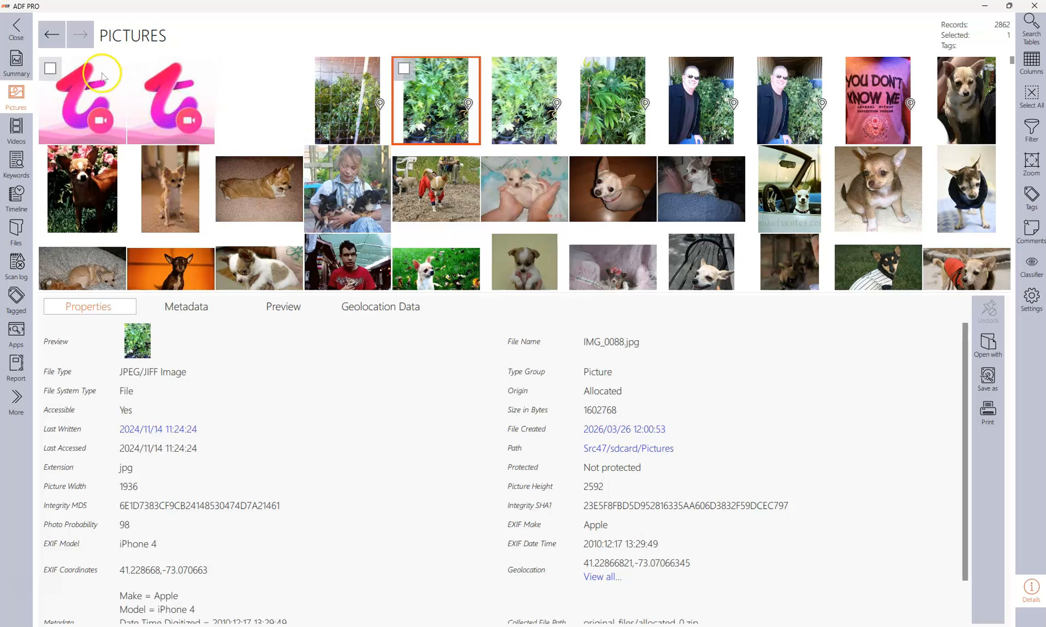
Switch between the Summary, Pictures and Videos views of the reopened scan.
{"action": "left_click", "coordinate": [17, 61]}
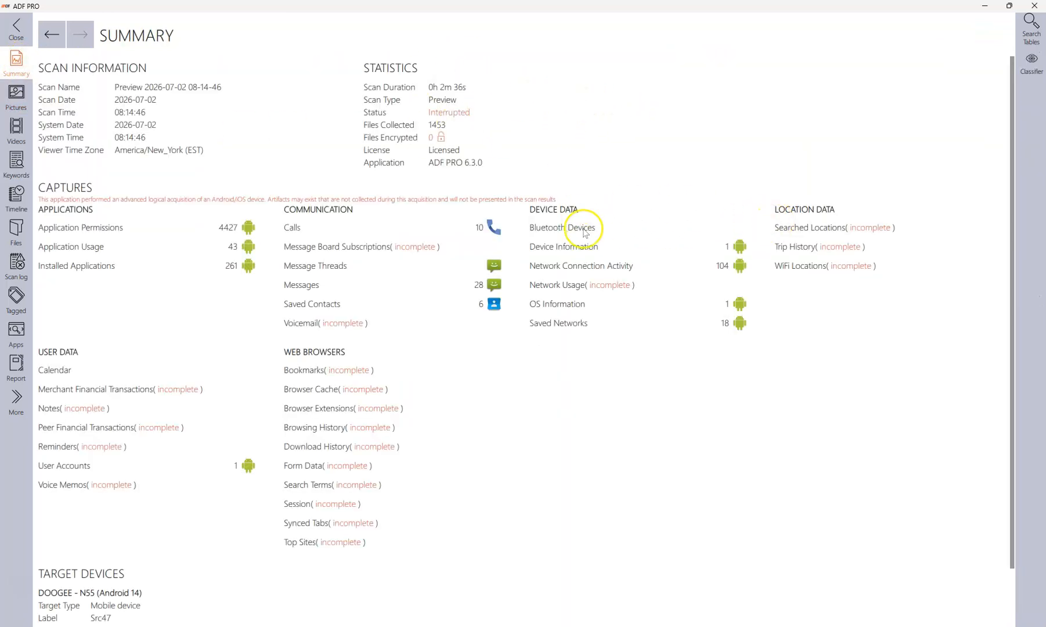
{"action": "left_click", "coordinate": [16, 107]}
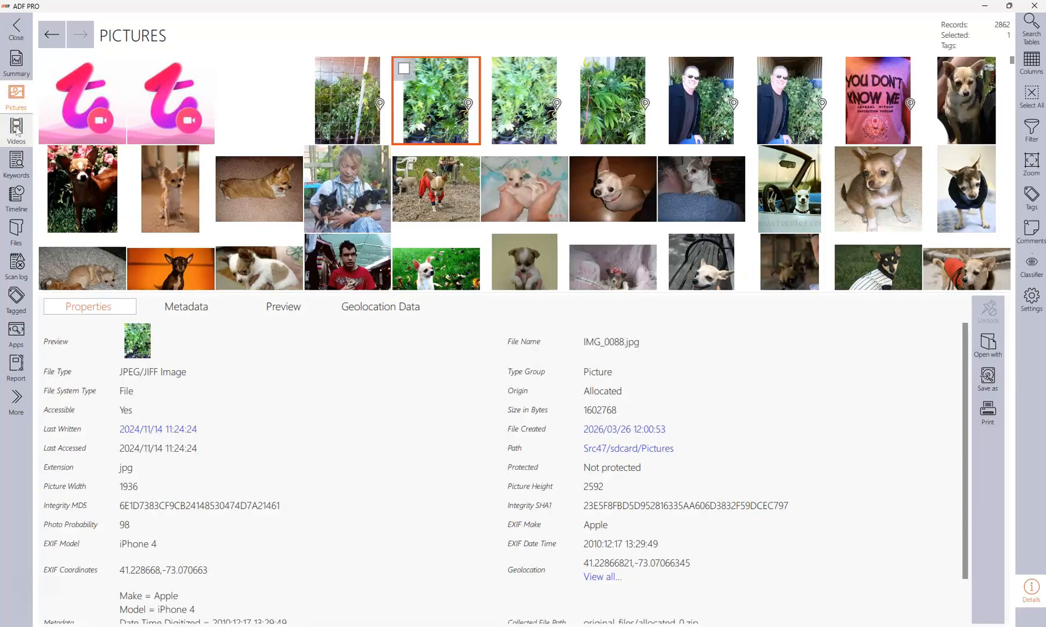
{"action": "left_click", "coordinate": [17, 130]}
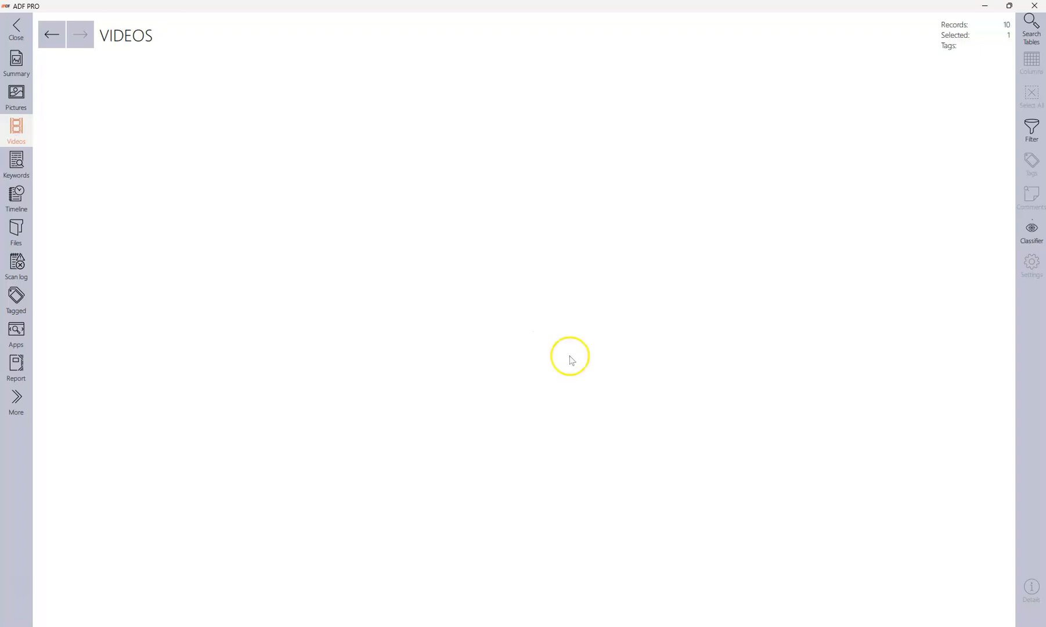
{"action": "left_click", "coordinate": [14, 71]}
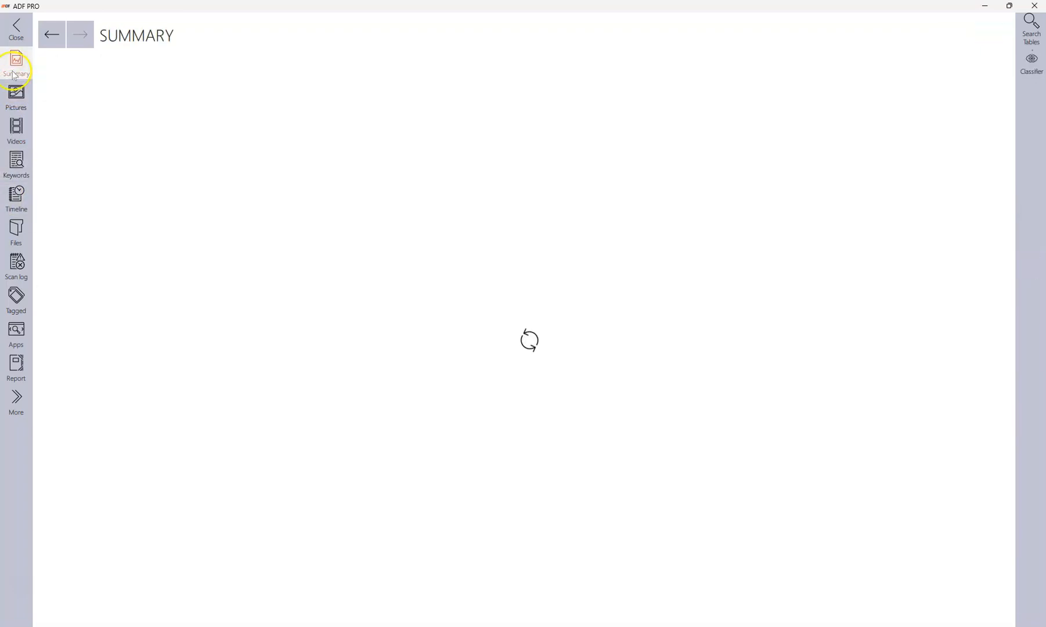